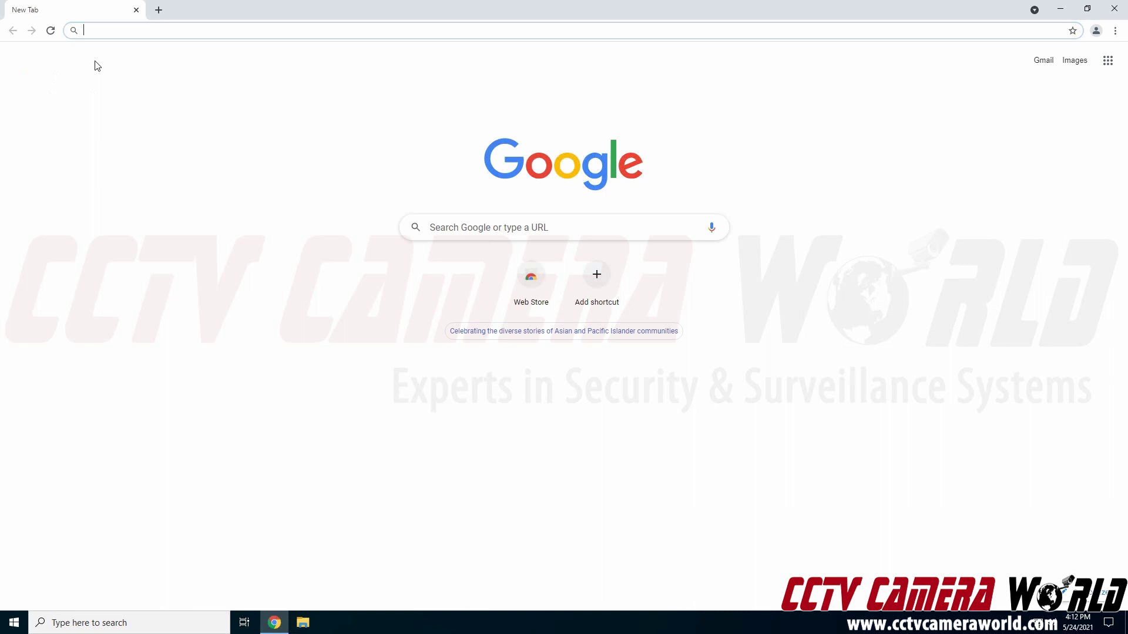
# - Navigate Chrome to the camera's address 192.168.1.106
pyautogui.write('192.168')
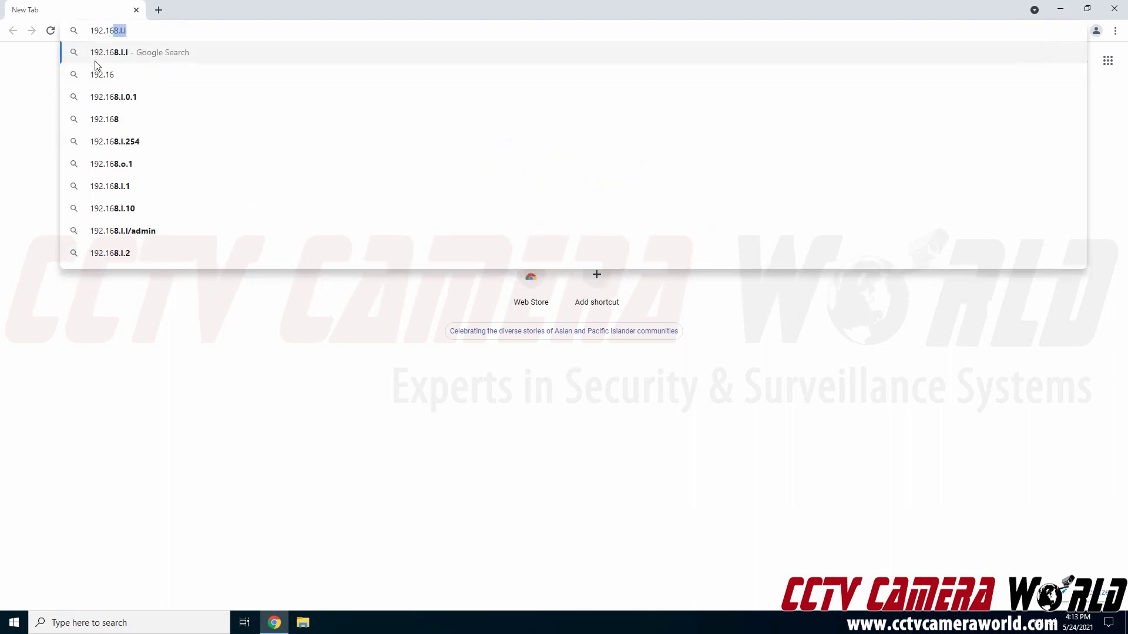
pyautogui.write('.1.')
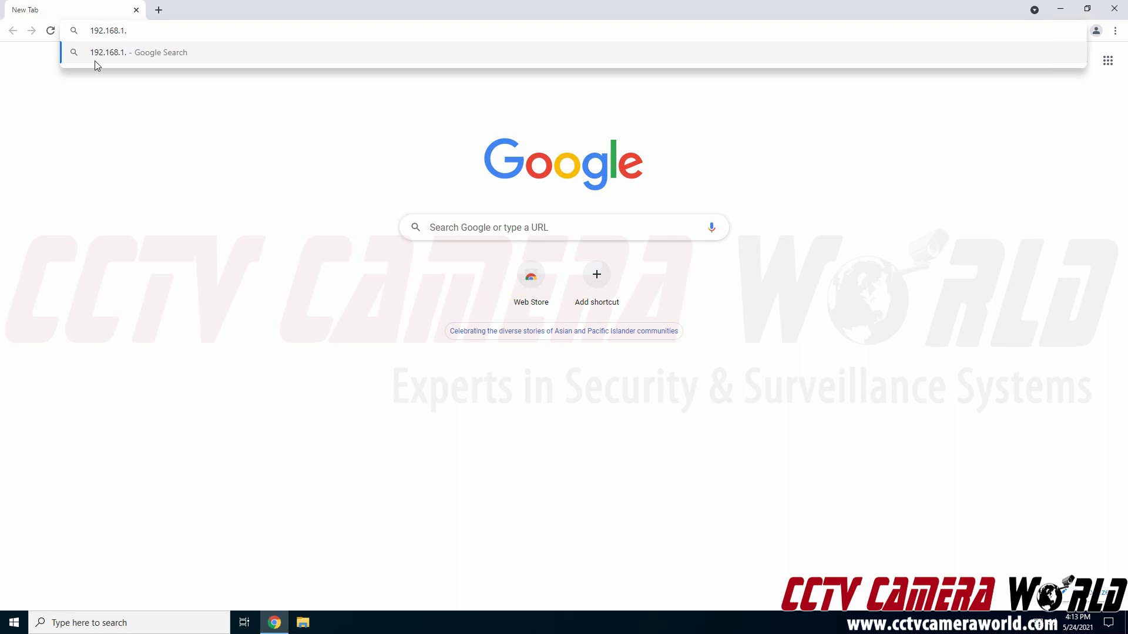
pyautogui.write('1.')
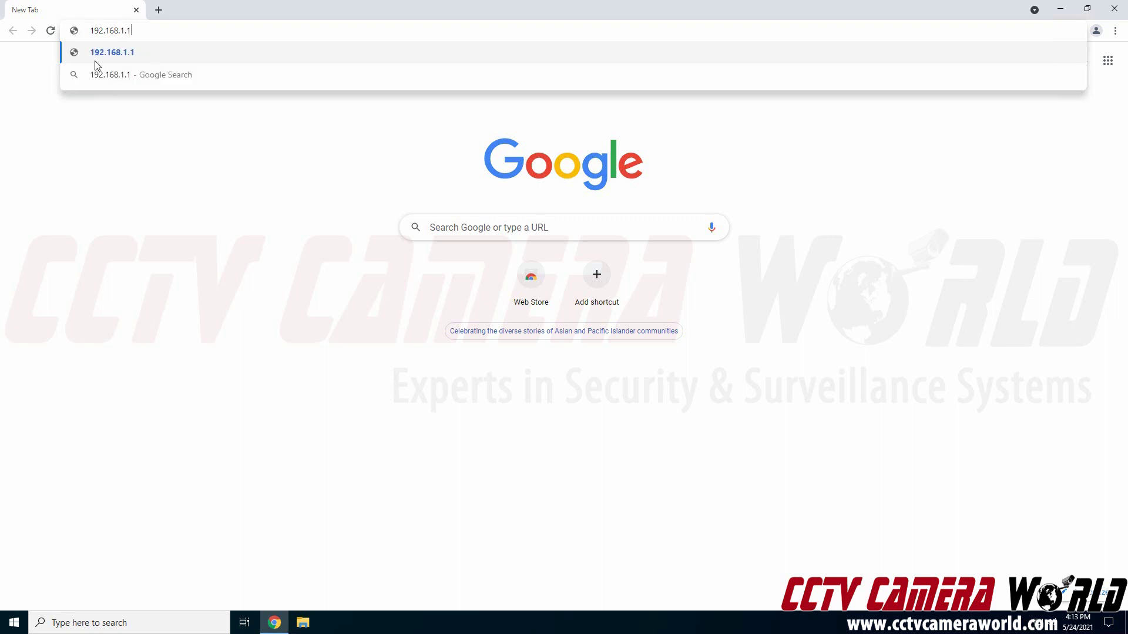
pyautogui.press('BackSpace')
pyautogui.press('BackSpace')
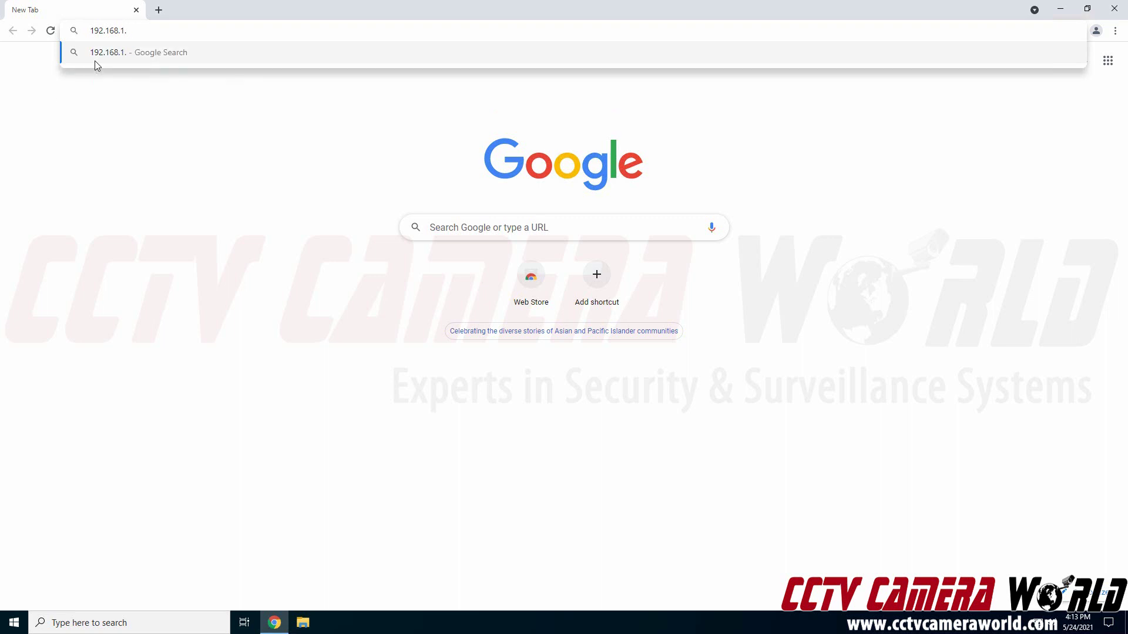
pyautogui.write('106')
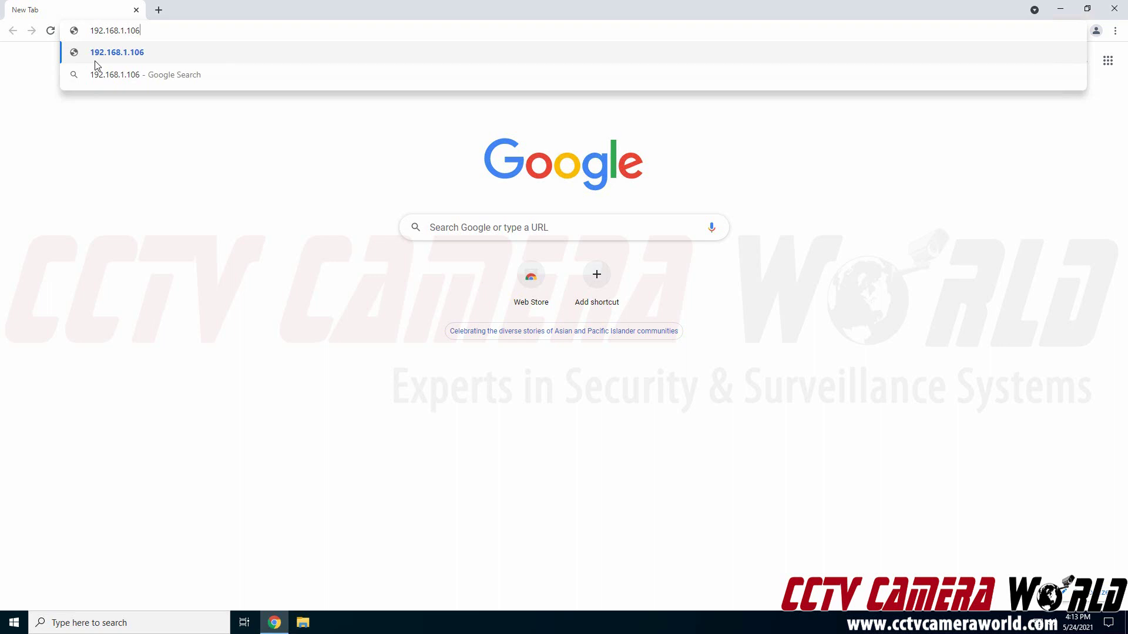
pyautogui.press('Return')
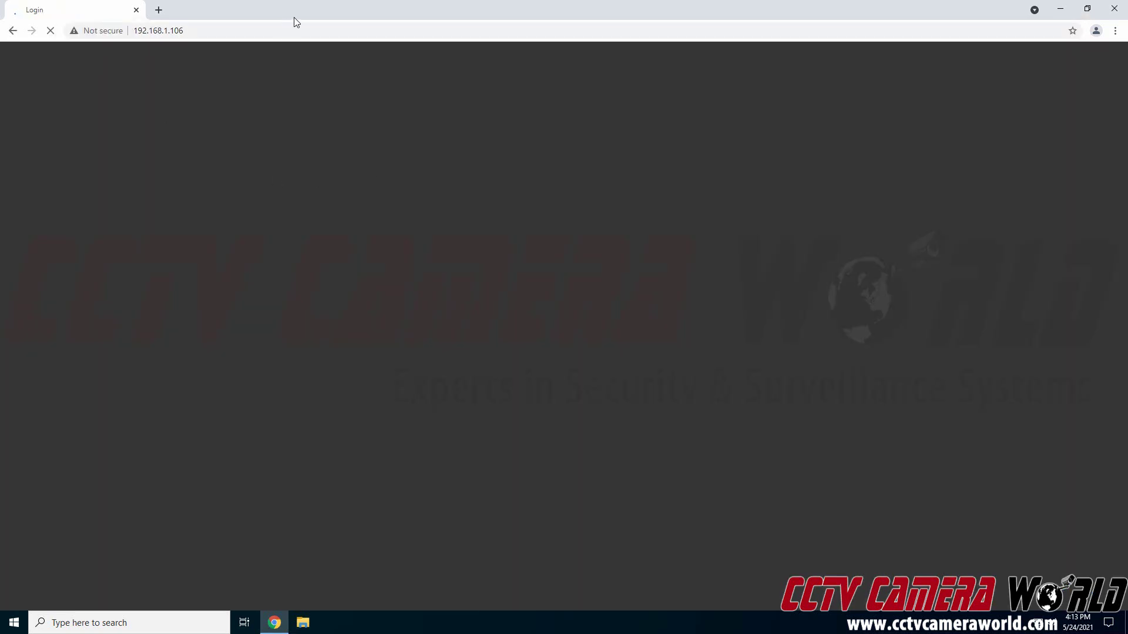
# - Log in to the camera as admin with the account password
pyautogui.write('admin')
pyautogui.press('Tab')
pyautogui.write('admin123')
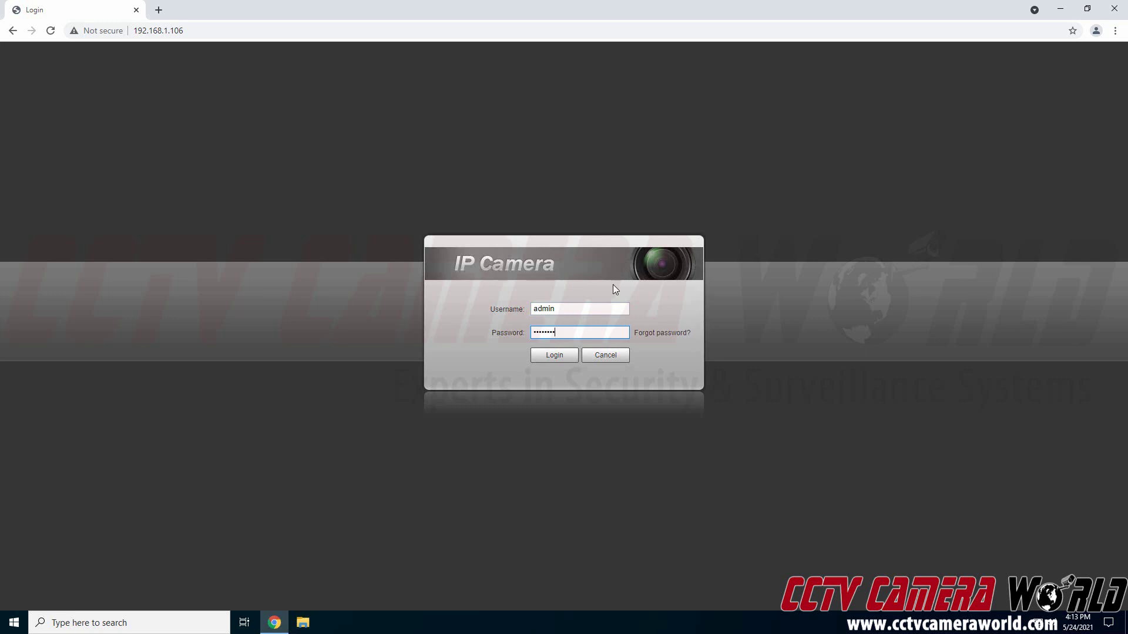
pyautogui.click(558, 355)
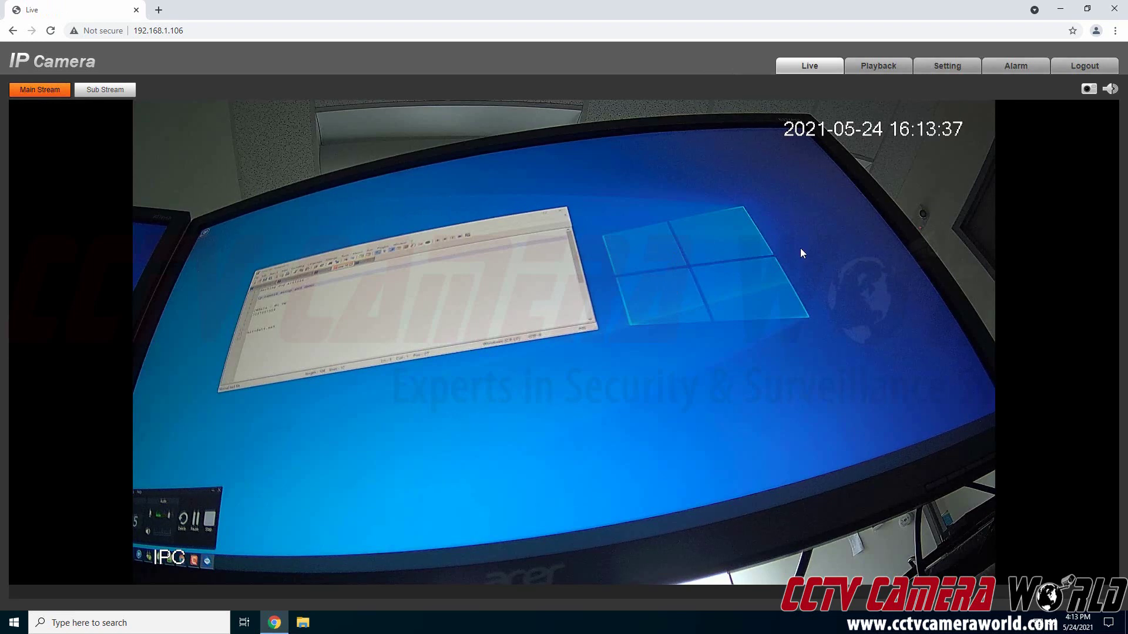
# - Enable live-stream audio and go to the Setting page
pyautogui.click(1110, 89)
pyautogui.click(940, 73)
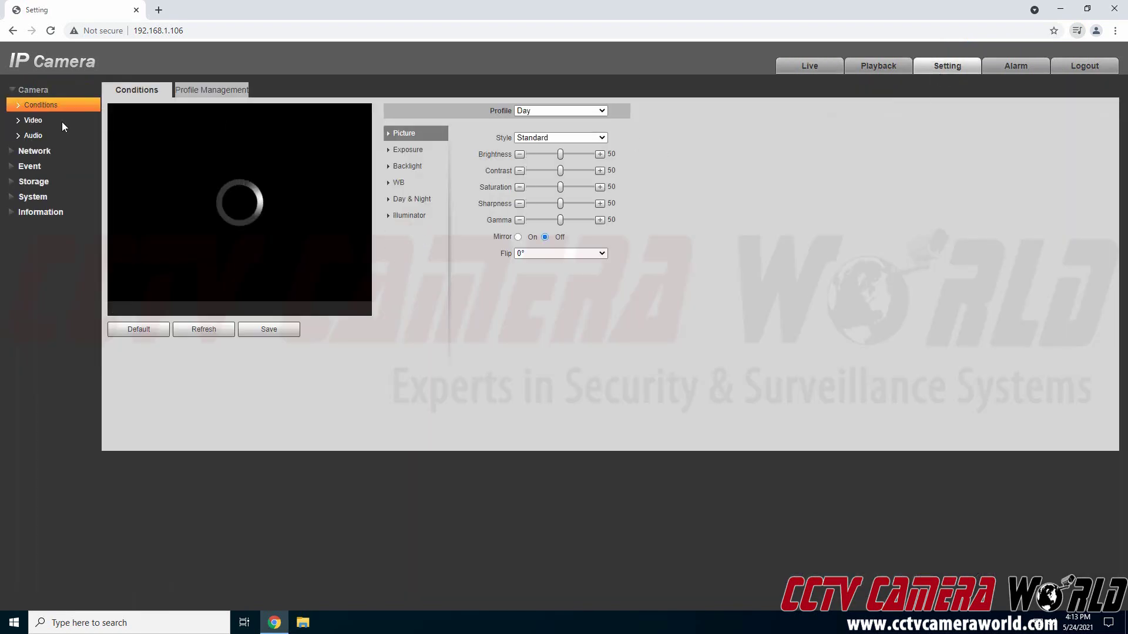
# - Open Storage > Destination and check the local disk on the Local tab
pyautogui.click(34, 183)
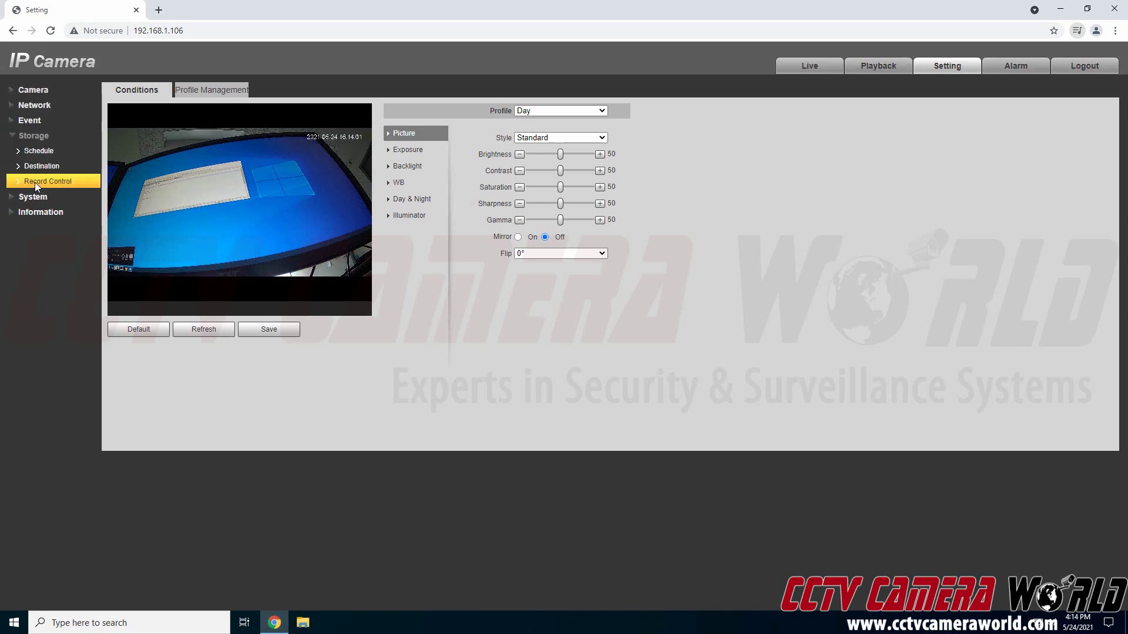
pyautogui.click(44, 167)
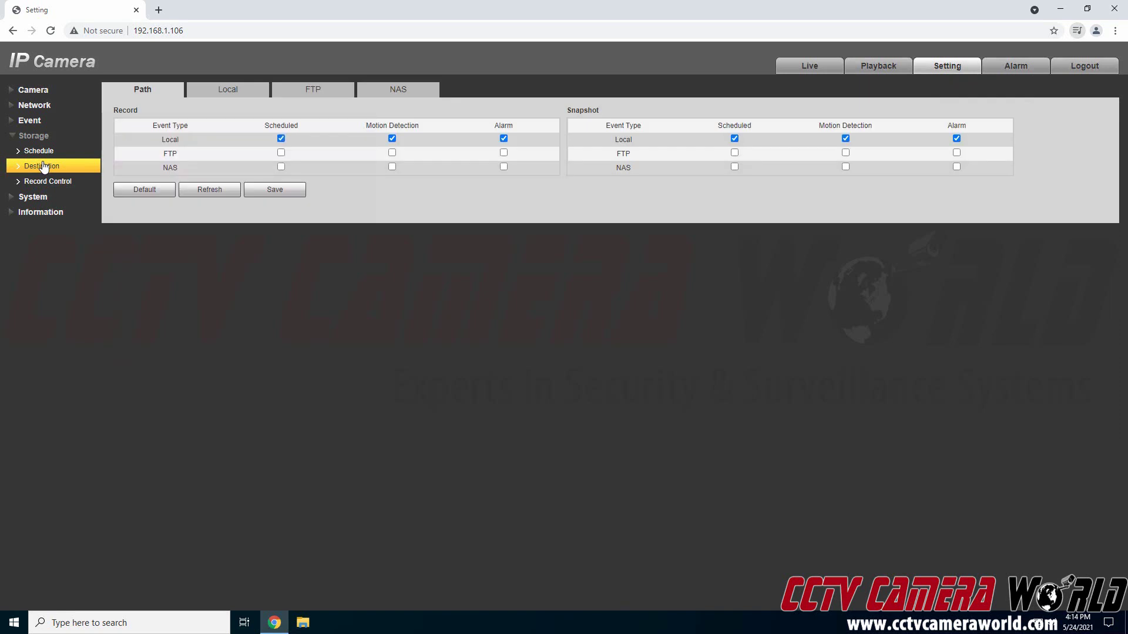
pyautogui.click(196, 95)
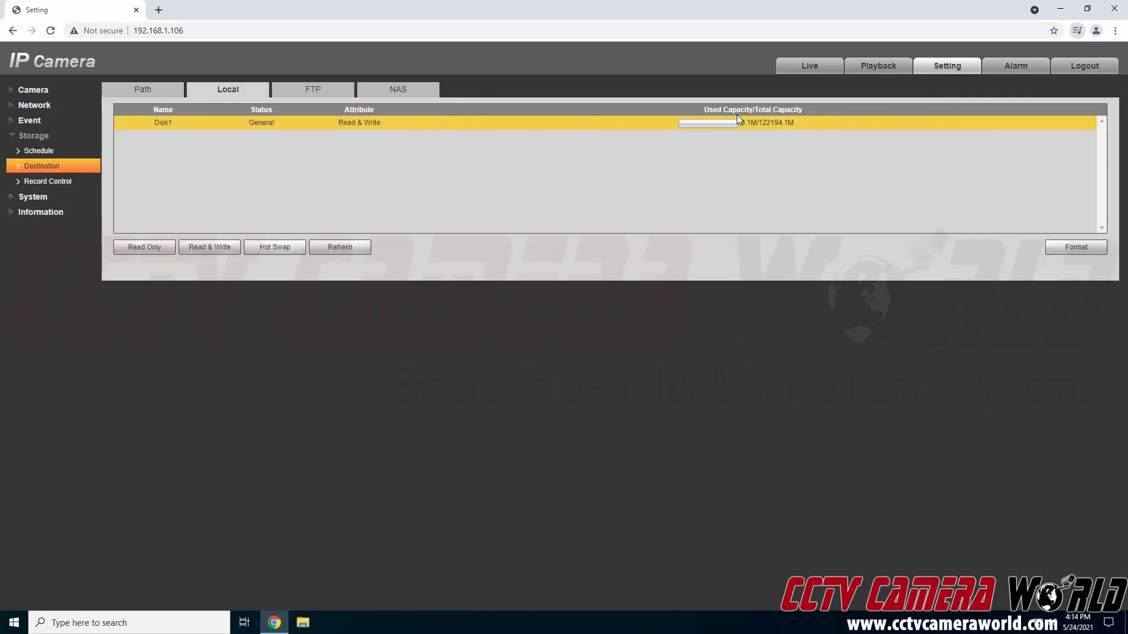
pyautogui.click(120, 88)
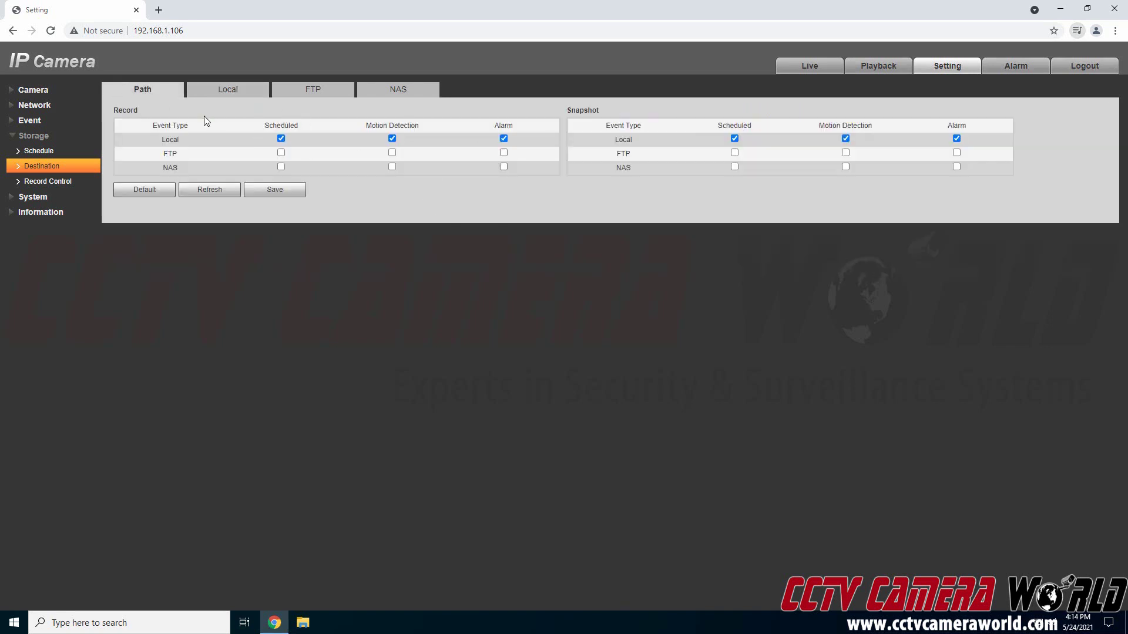
# - Recheck the local disk and confirm Local as the recording destination on the Path tab
pyautogui.moveTo(164, 133); pyautogui.dragTo(188, 137)
pyautogui.click(315, 131)
pyautogui.click(210, 100)
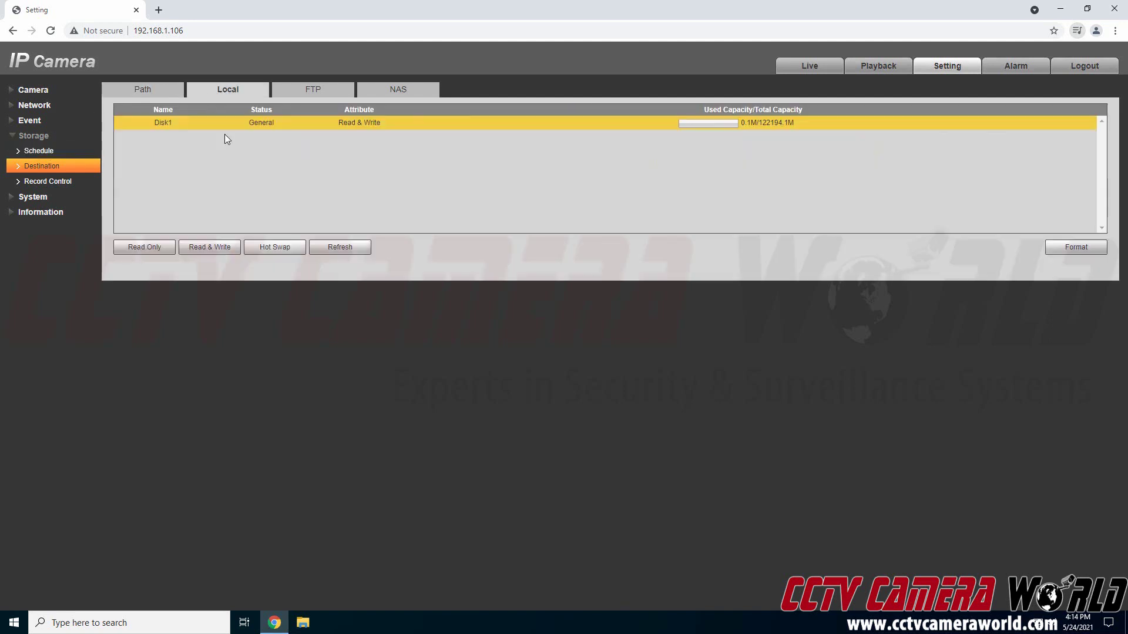
pyautogui.click(140, 97)
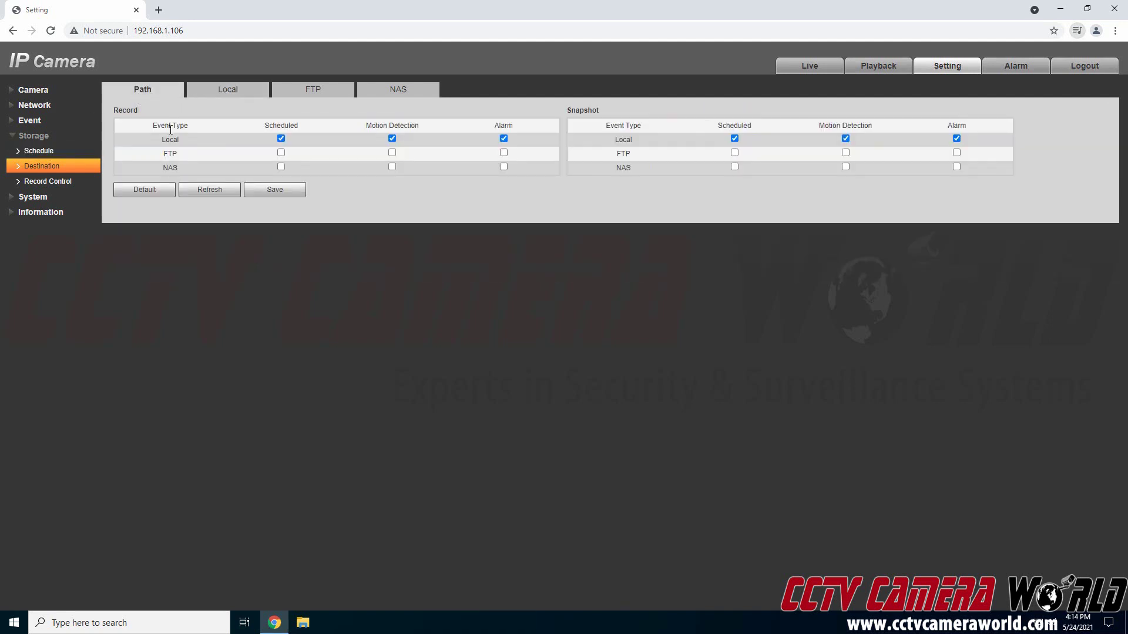
pyautogui.doubleClick(164, 139)
# - Review the all-day Record and Snapshot schedules, then expand the Camera settings group
pyautogui.click(61, 151)
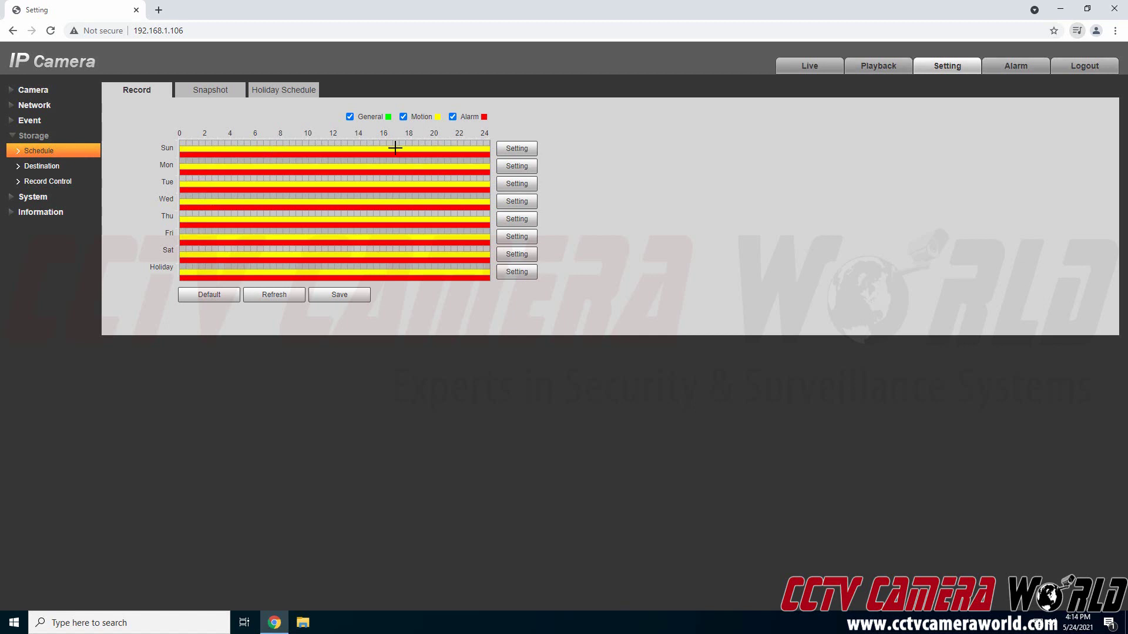
pyautogui.click(212, 93)
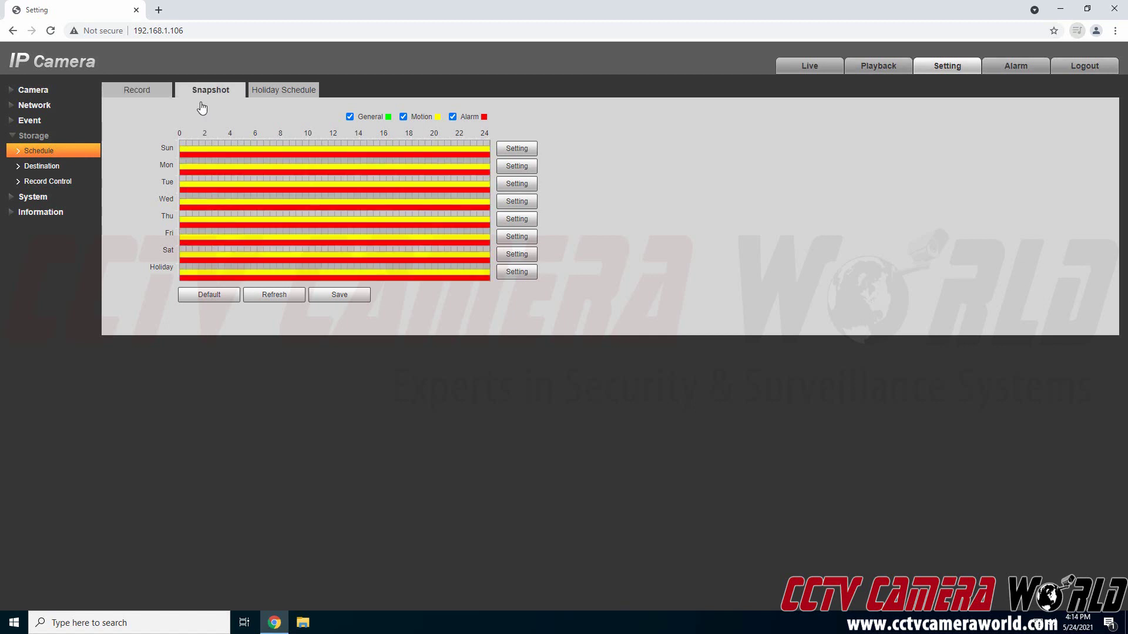
pyautogui.click(148, 92)
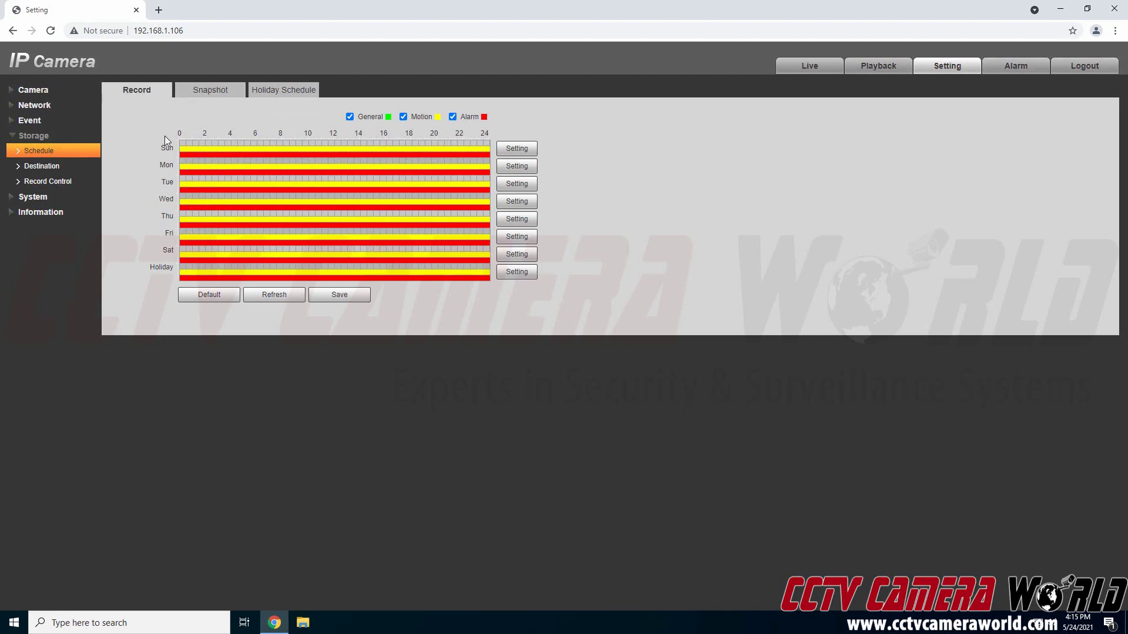
pyautogui.click(43, 91)
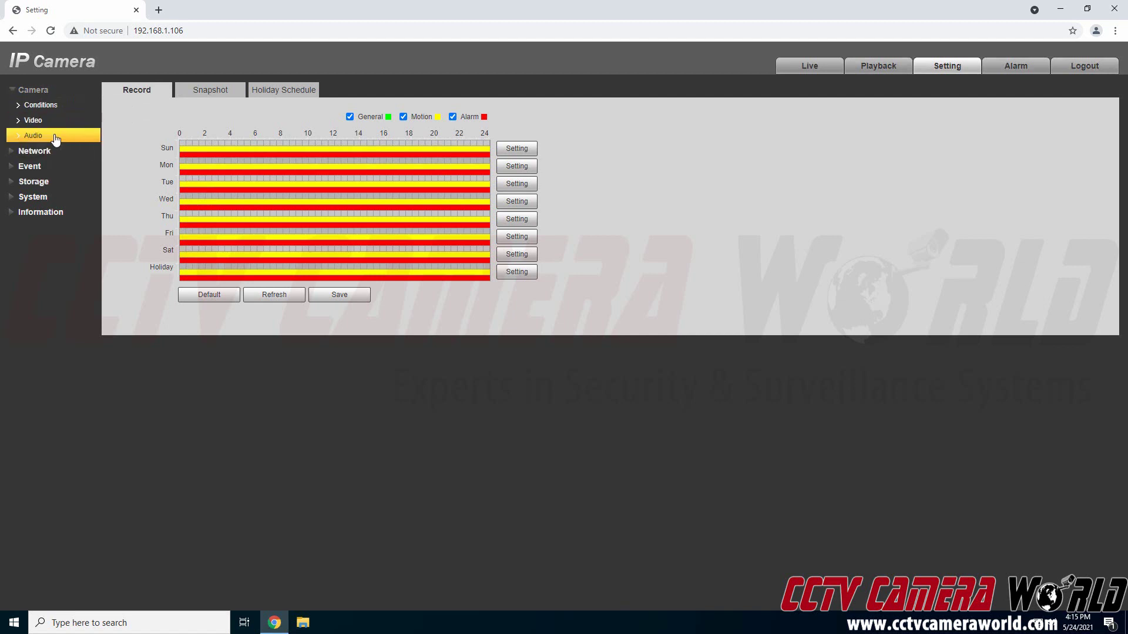
pyautogui.click(55, 138)
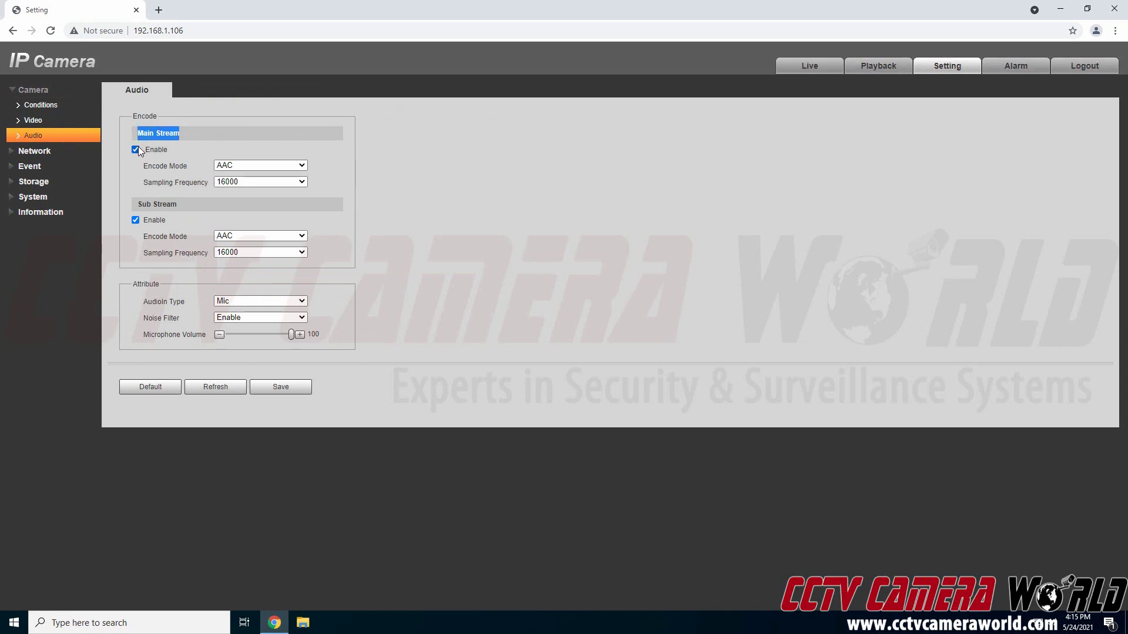
pyautogui.click(234, 165)
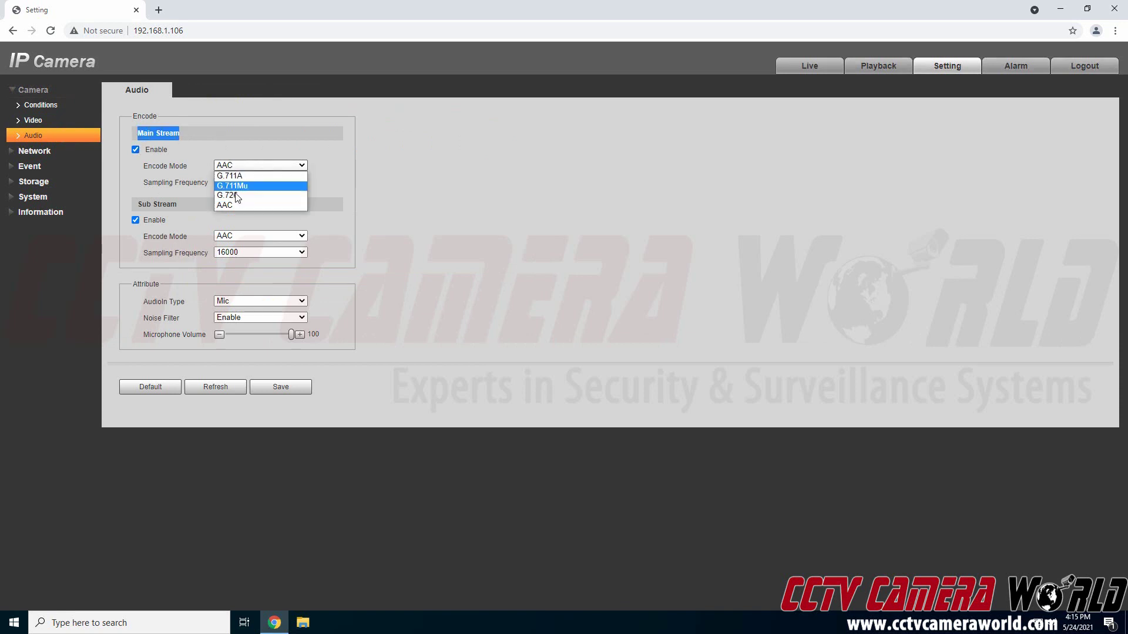
pyautogui.click(237, 206)
pyautogui.click(232, 182)
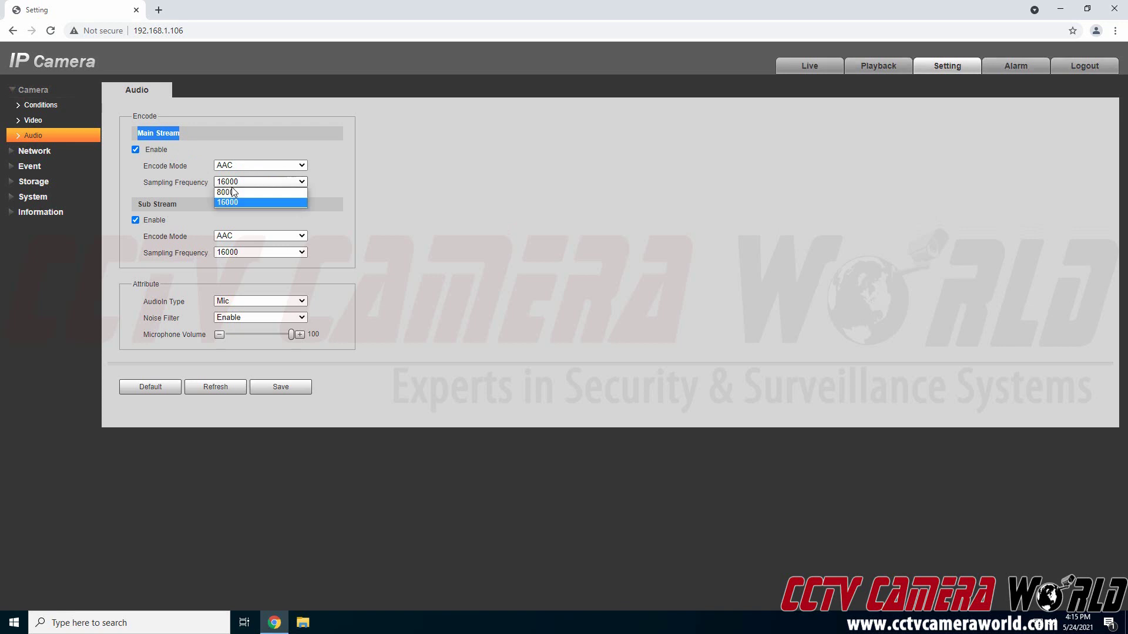
pyautogui.click(233, 202)
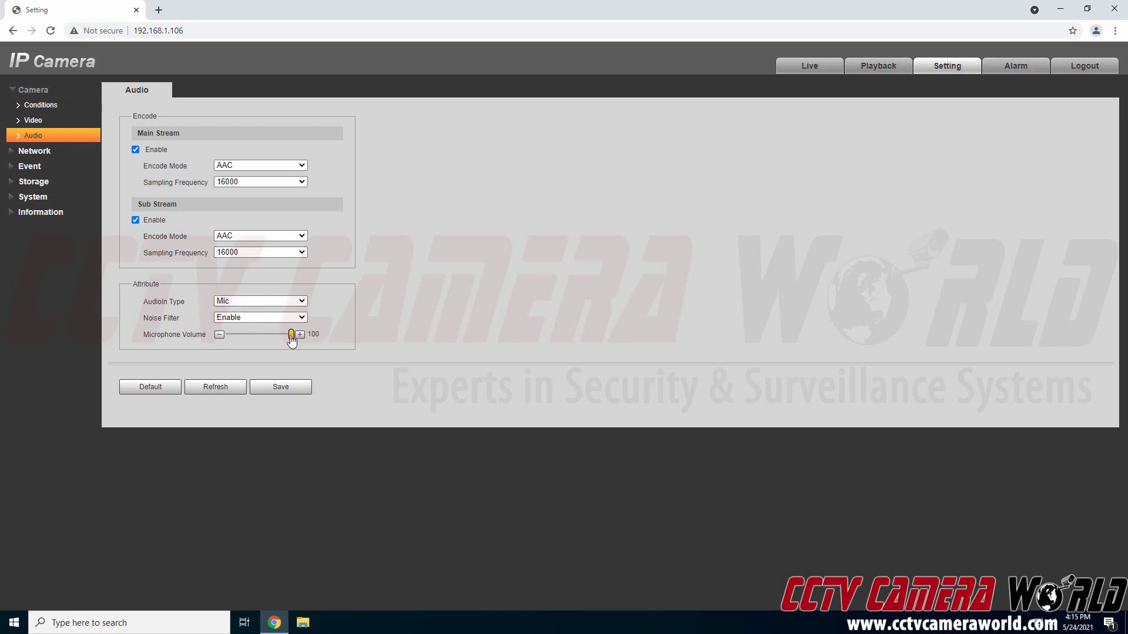
pyautogui.moveTo(293, 341)
pyautogui.click(276, 302)
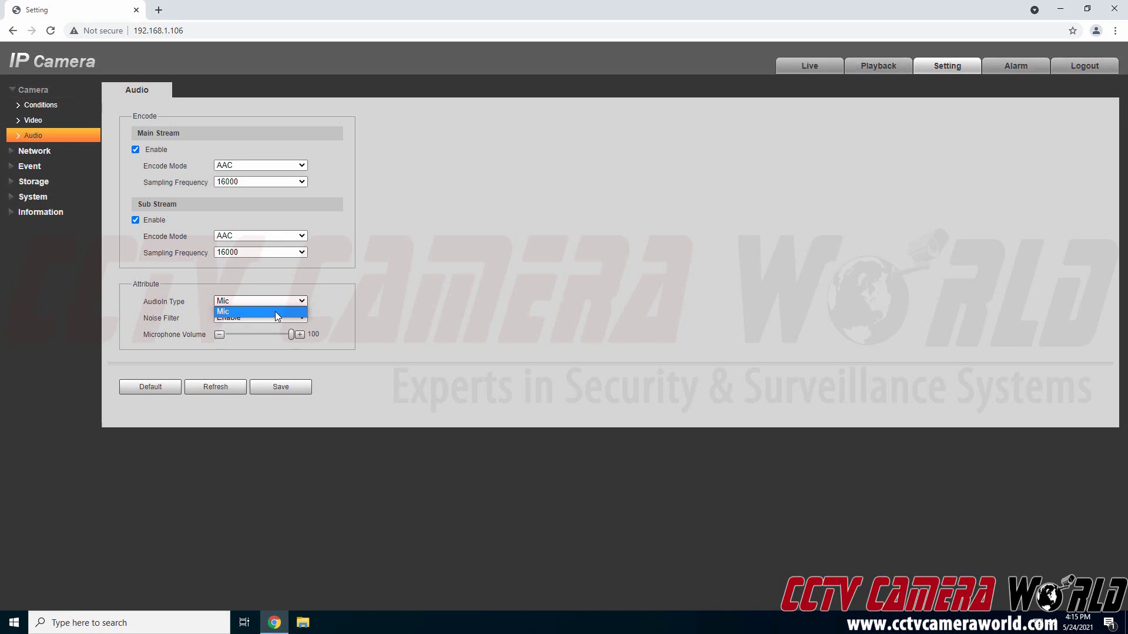
pyautogui.moveTo(148, 302); pyautogui.dragTo(199, 303)
pyautogui.click(231, 301)
pyautogui.click(370, 302)
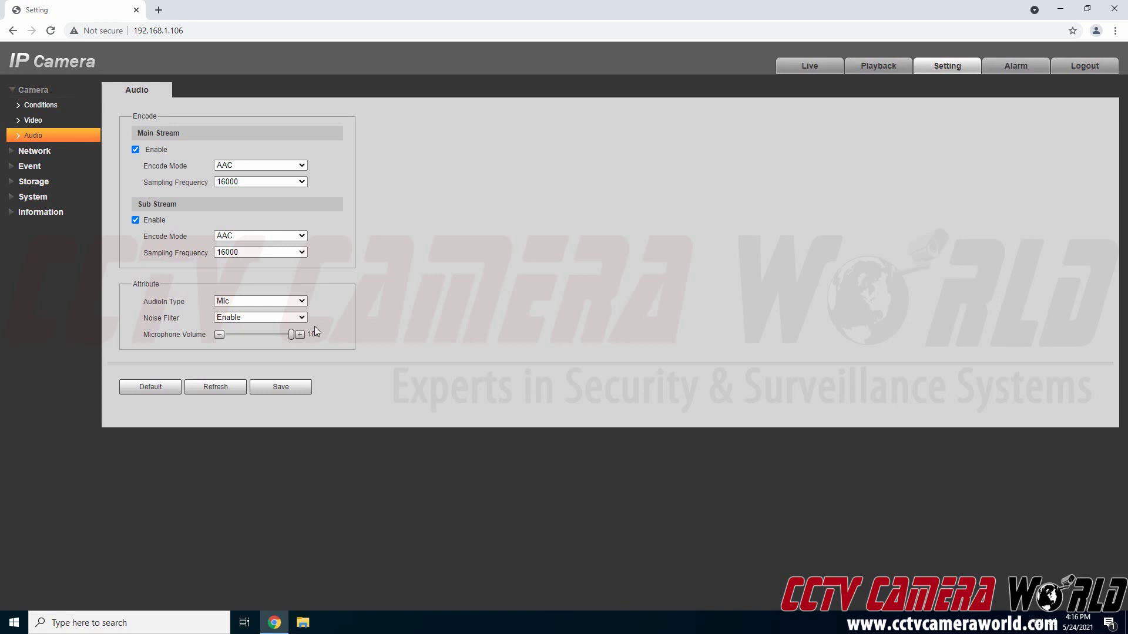
# - Open the Event > Audio Detection page
pyautogui.click(69, 173)
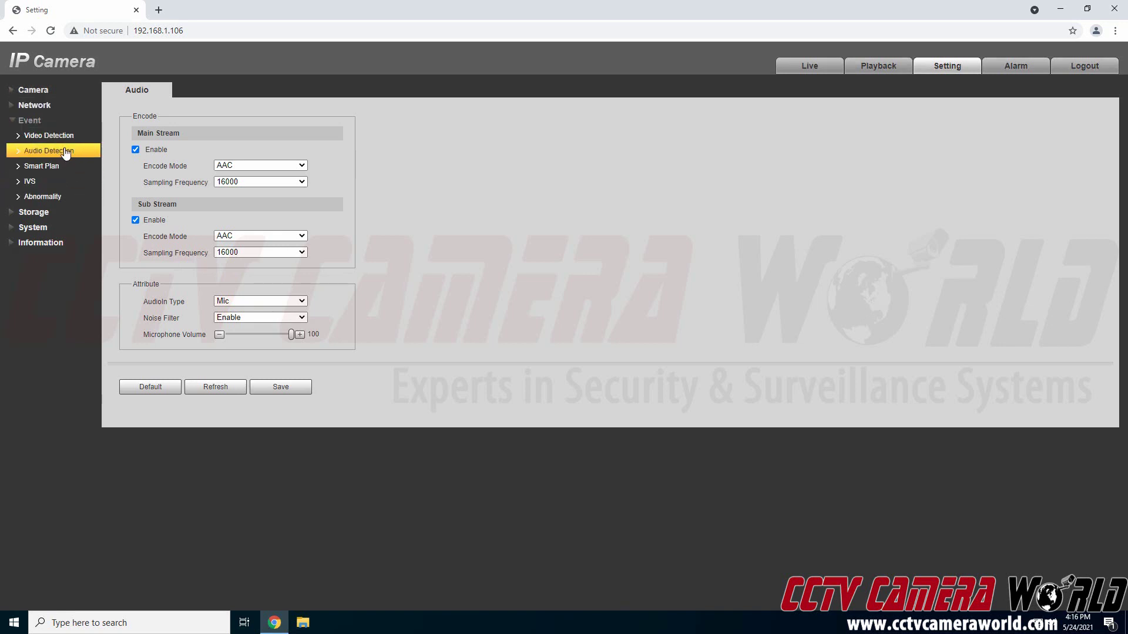
pyautogui.click(65, 151)
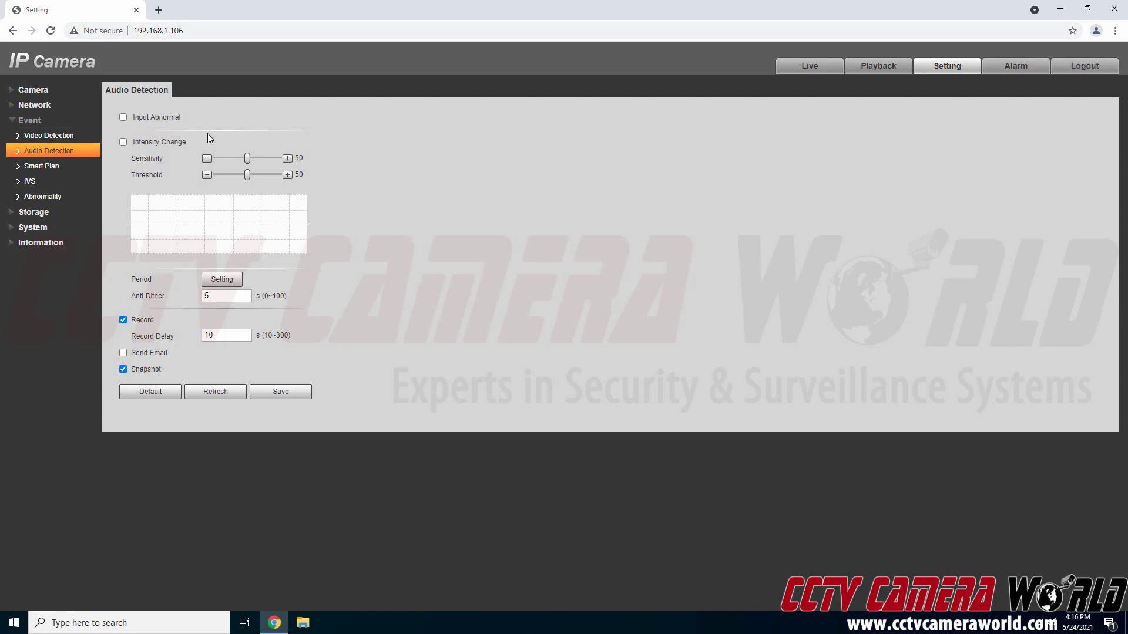
# - Enable Intensity Change and test slider levels, ending at Sensitivity 35 and Threshold 22
pyautogui.click(168, 146)
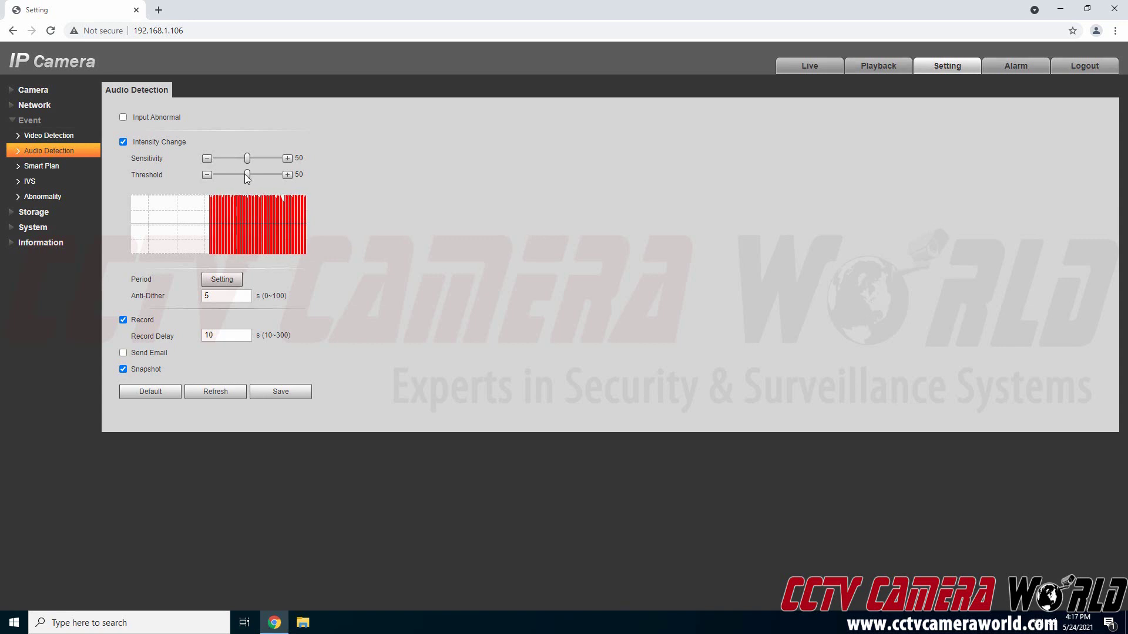
pyautogui.moveTo(250, 174); pyautogui.dragTo(269, 179)
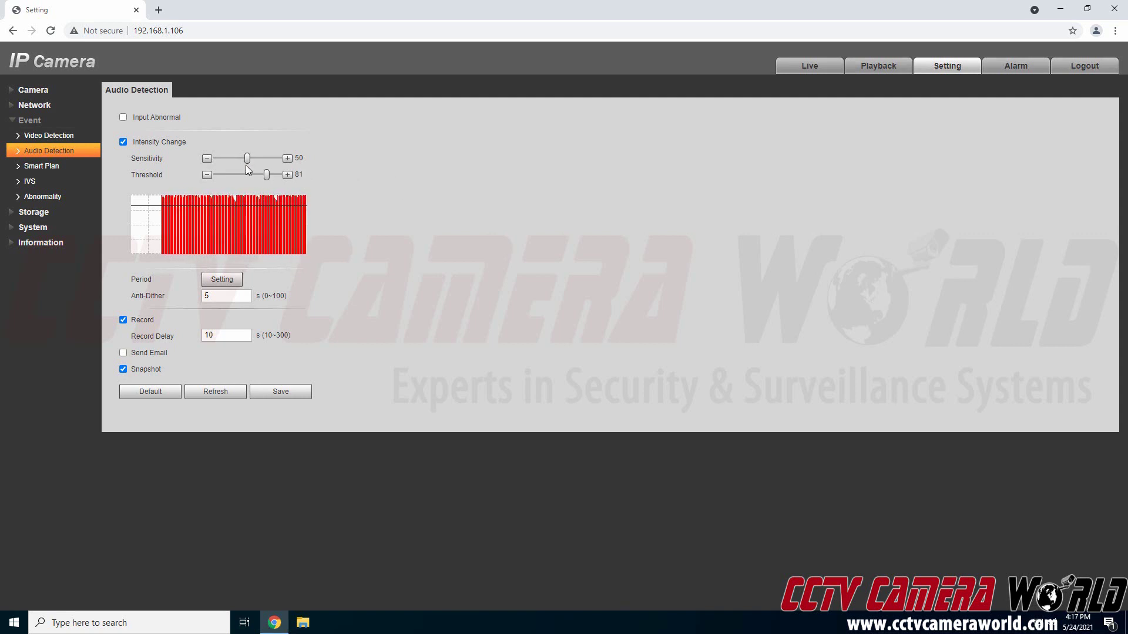
pyautogui.moveTo(247, 160); pyautogui.dragTo(280, 172)
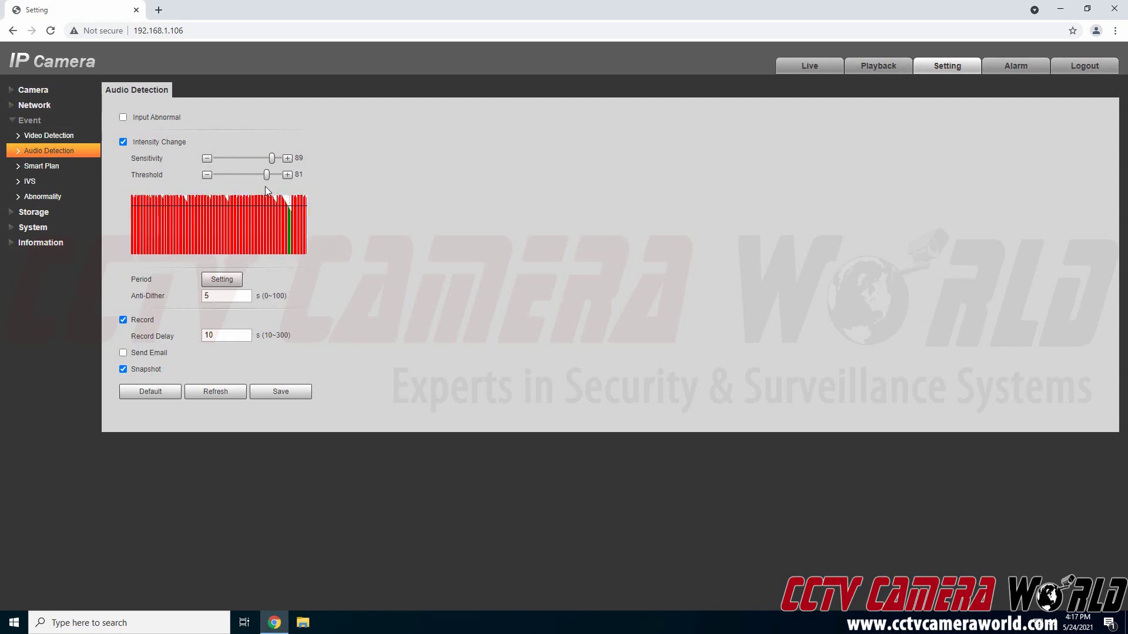
pyautogui.moveTo(269, 179); pyautogui.dragTo(271, 181)
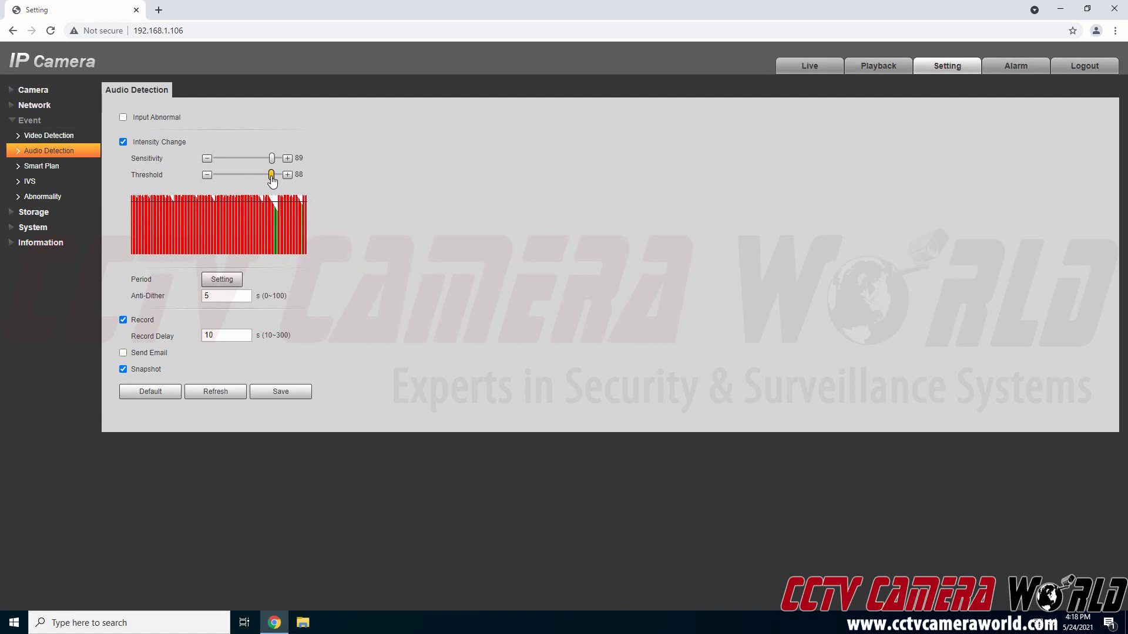
pyautogui.moveTo(272, 181)
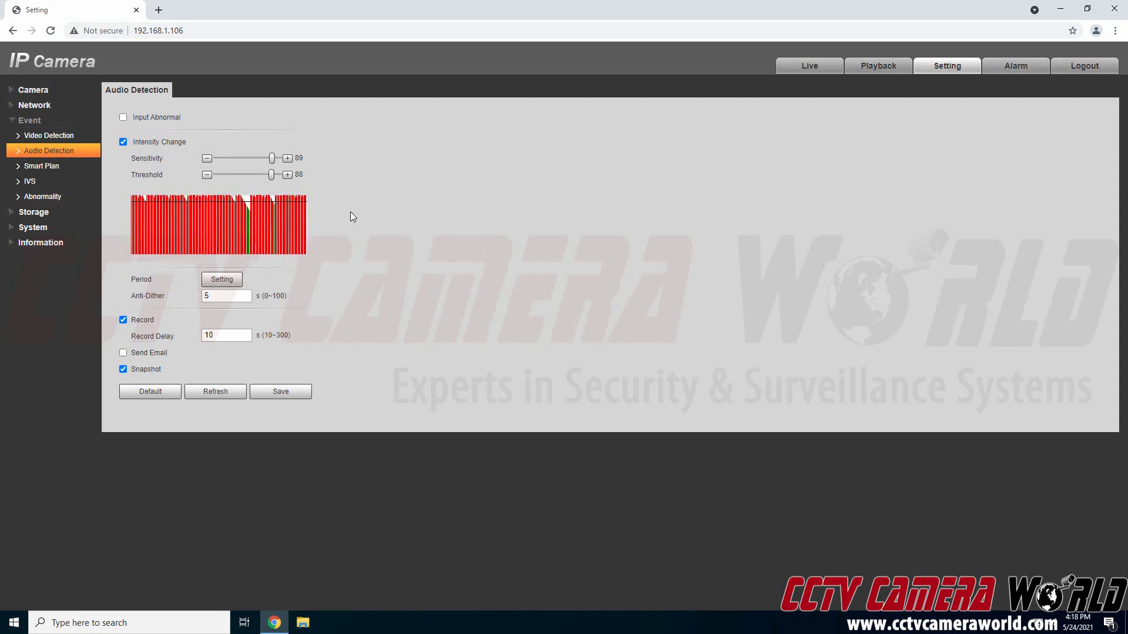
pyautogui.moveTo(271, 174); pyautogui.dragTo(238, 159)
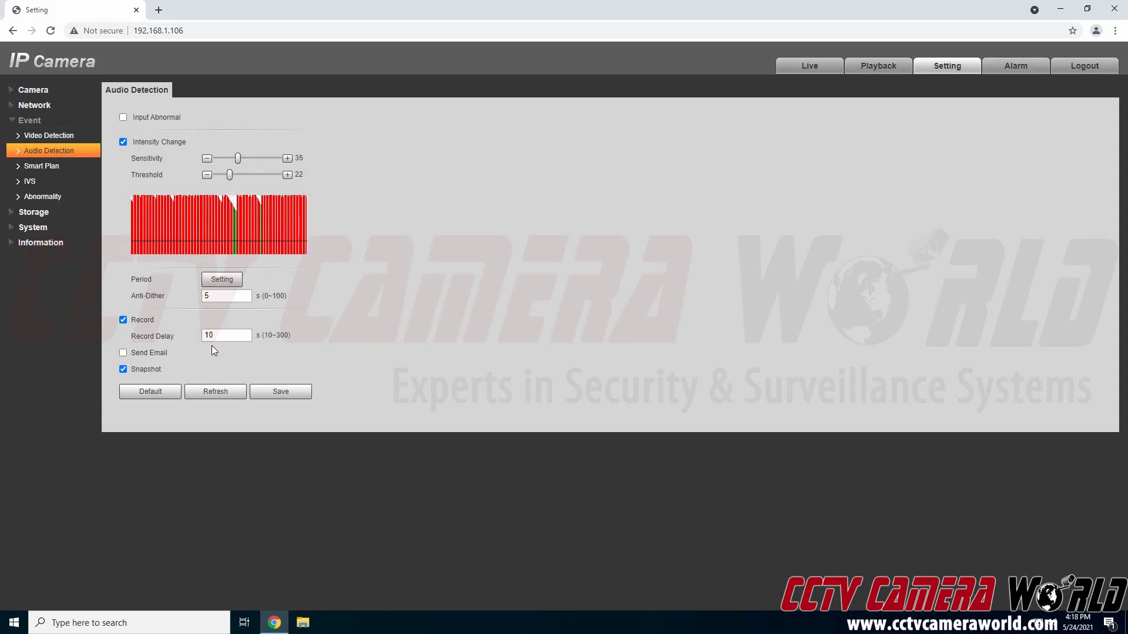
# - Reset Sensitivity and Threshold to default 50, re-enable Intensity Change, and save
pyautogui.click(166, 396)
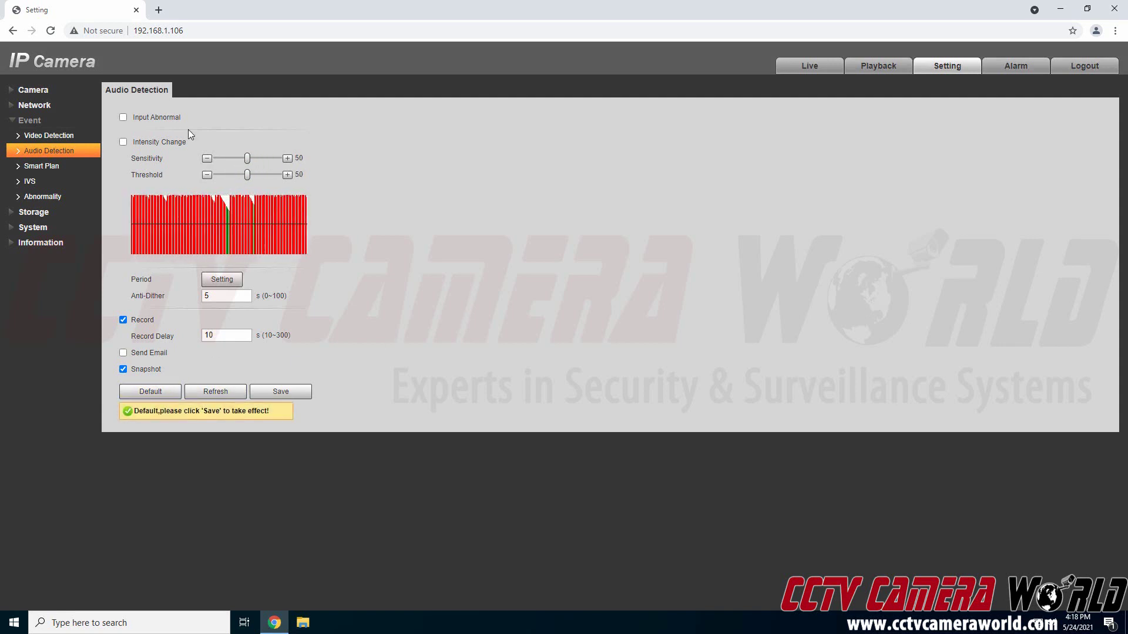
pyautogui.click(124, 142)
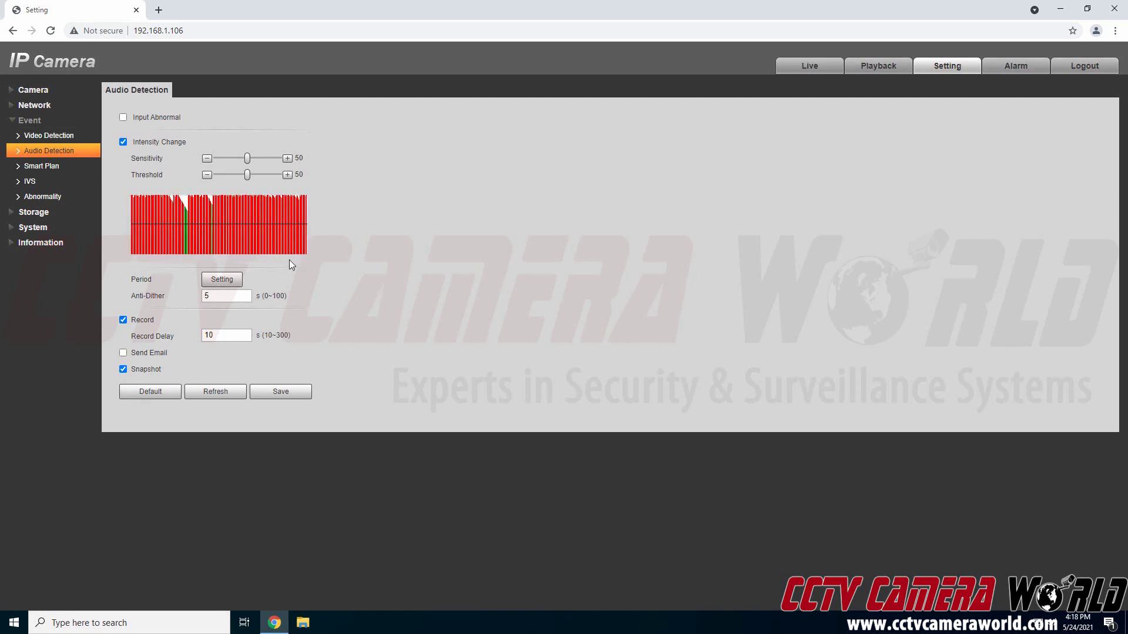
pyautogui.click(282, 392)
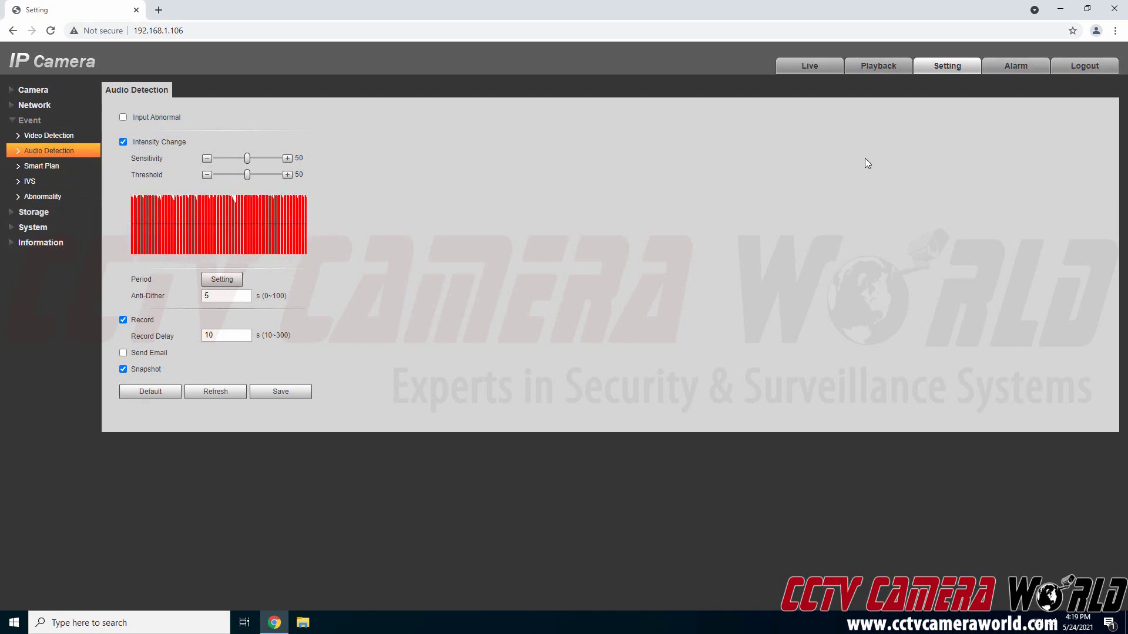
# - In Playback, list the May 24 recordings and play the 16:17:00 event recording
pyautogui.click(885, 69)
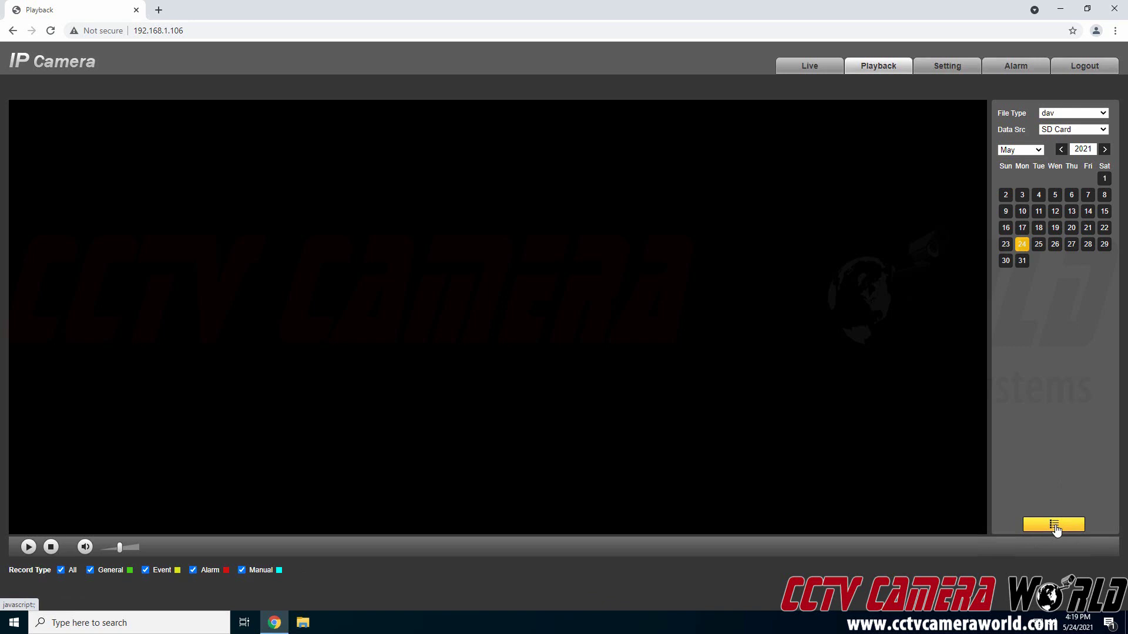
pyautogui.click(1055, 526)
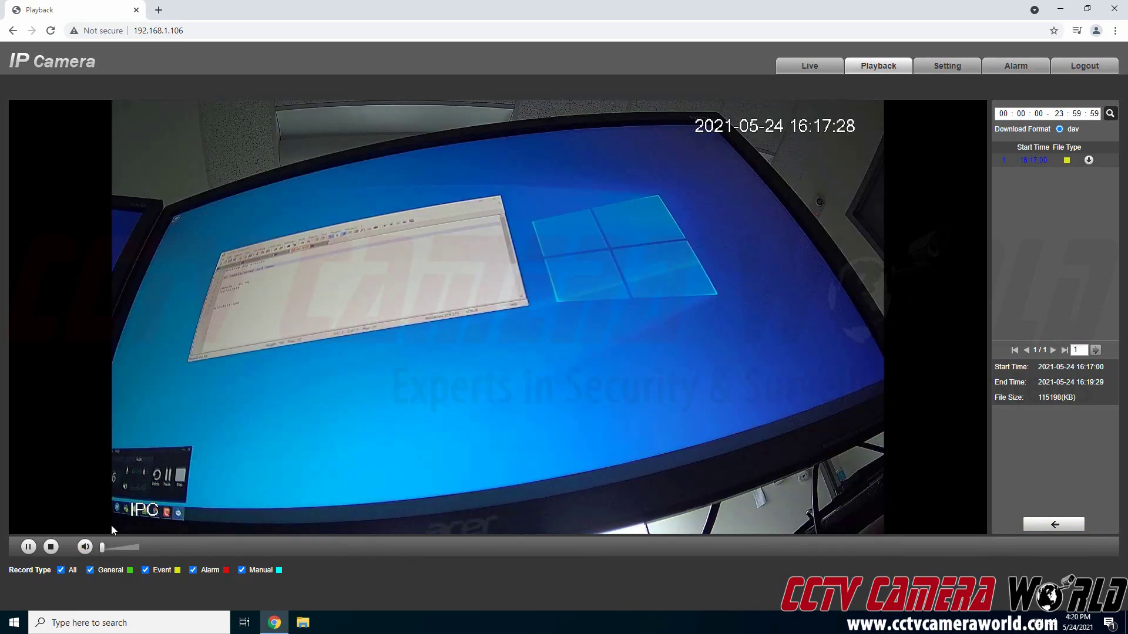
pyautogui.moveTo(114, 528)
# - Revisit Audio Detection settings, then show the 16:20:58–16:21:58 recording's details in Playback
pyautogui.click(929, 67)
pyautogui.click(49, 135)
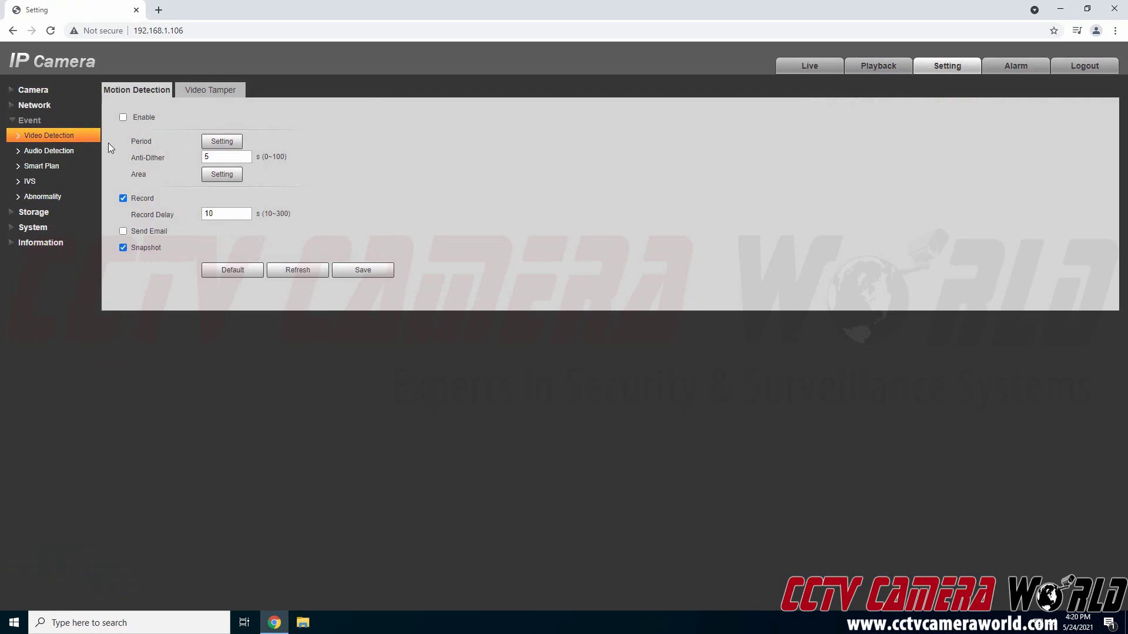
pyautogui.click(62, 151)
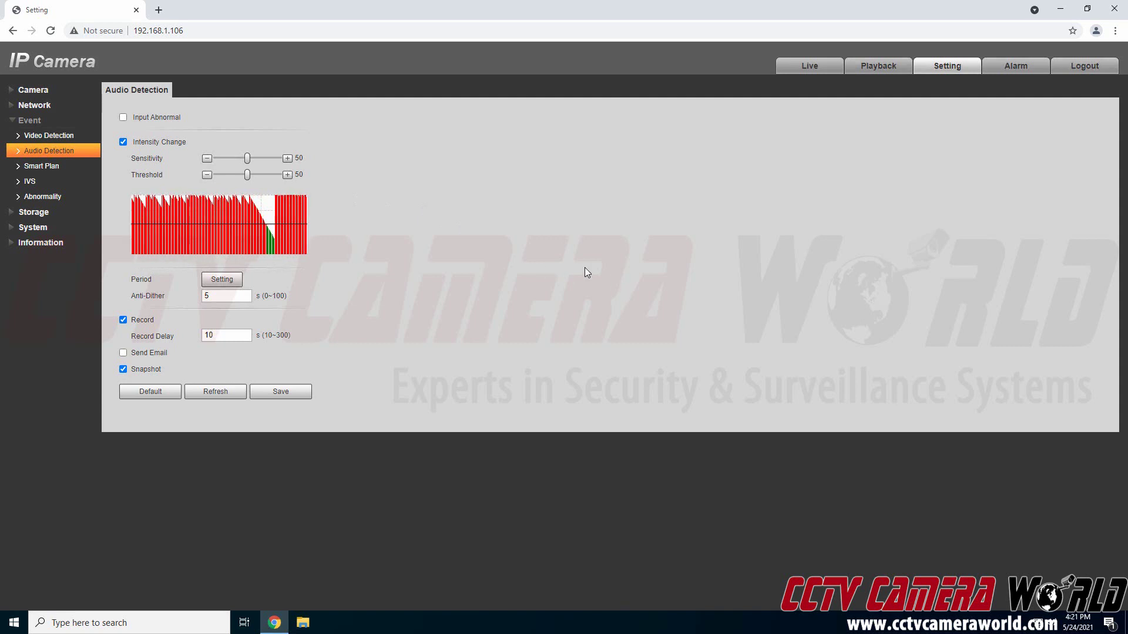
pyautogui.click(886, 72)
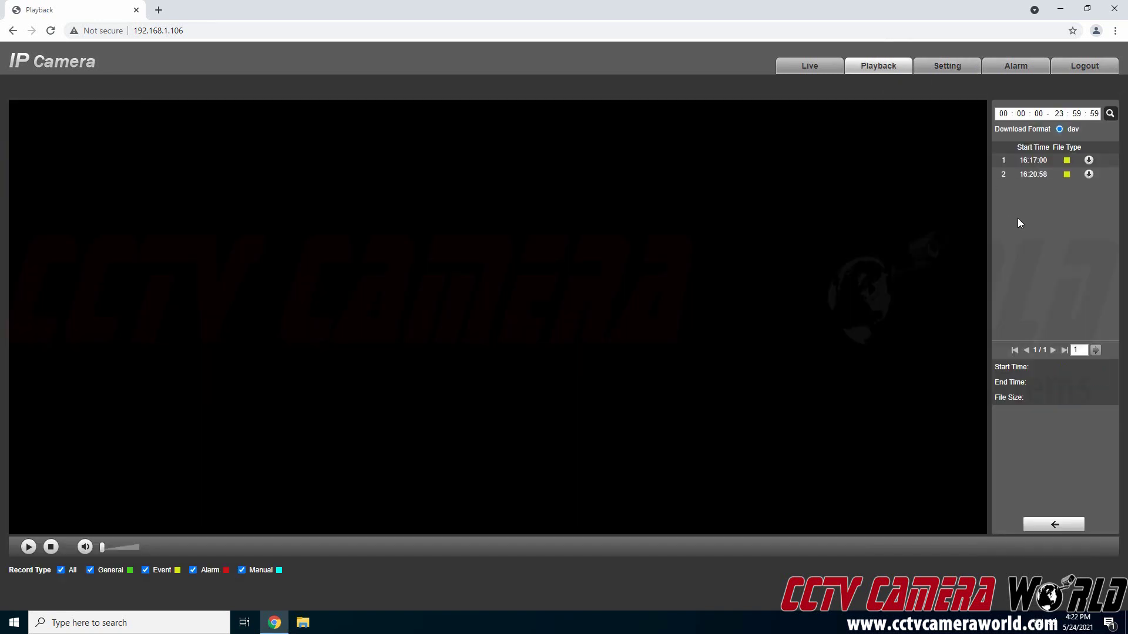
pyautogui.click(1023, 173)
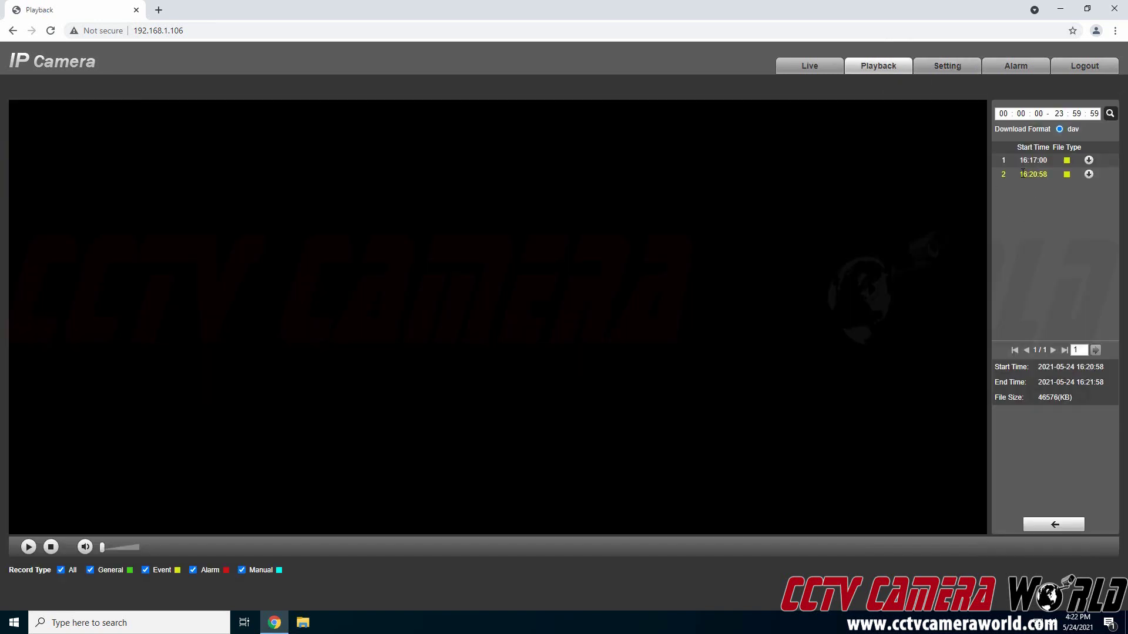